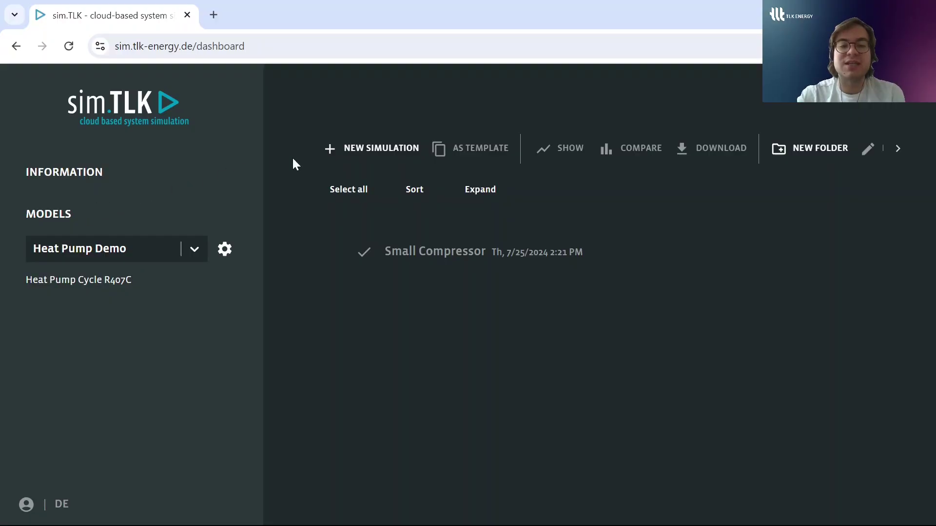
Start a new simulation and set the condenser's water inlet temperature to 31 °C.
click(334, 153)
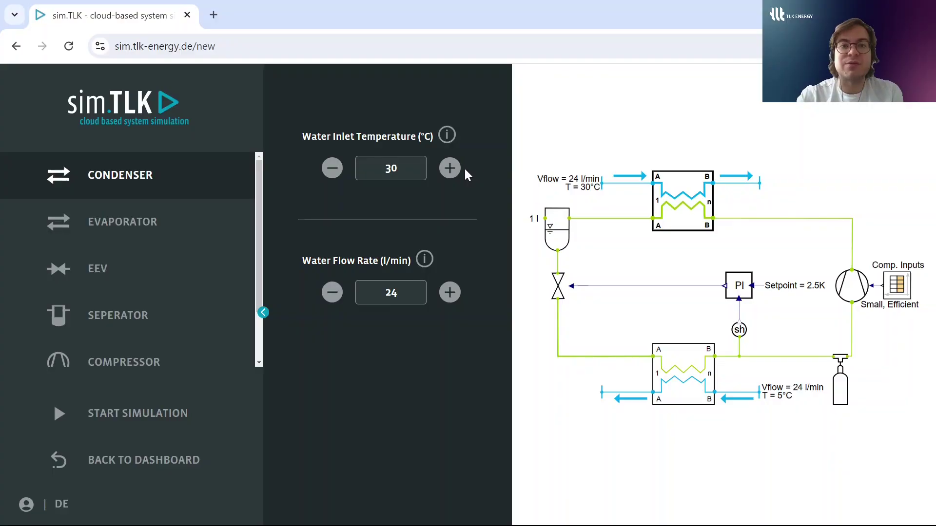
click(449, 168)
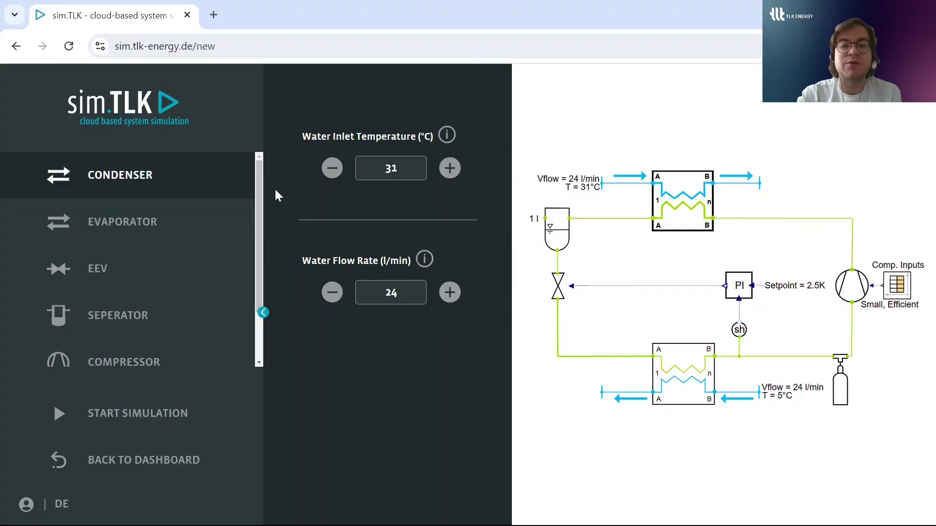
Review the evaporator's water inlet parameters and the expansion valve's superheating setpoint.
click(160, 220)
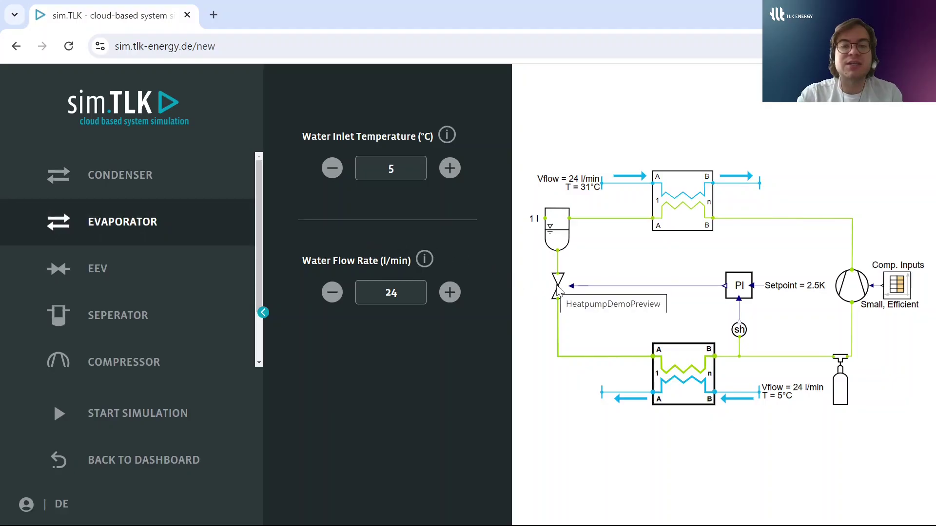
click(746, 287)
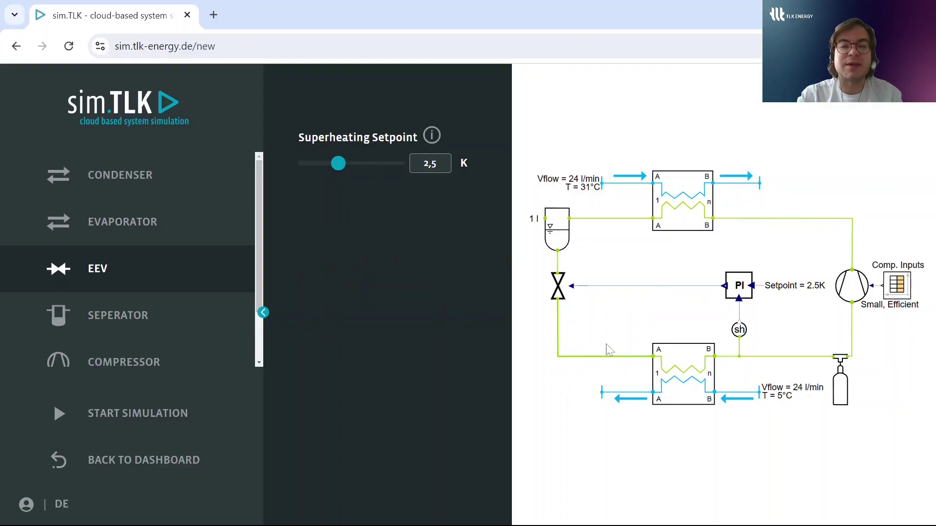
Try a separator volume of 1.3 l and return it to 1 l.
click(559, 225)
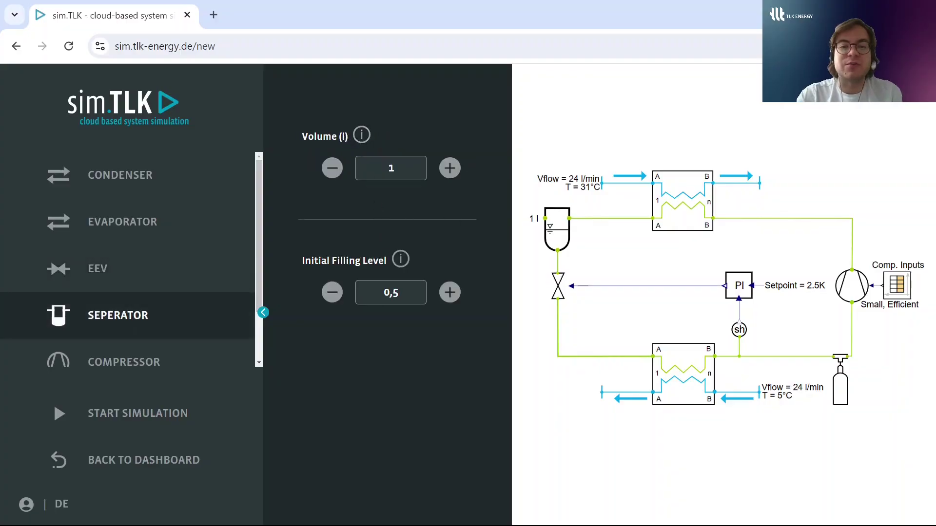
click(449, 168)
click(449, 169)
click(450, 169)
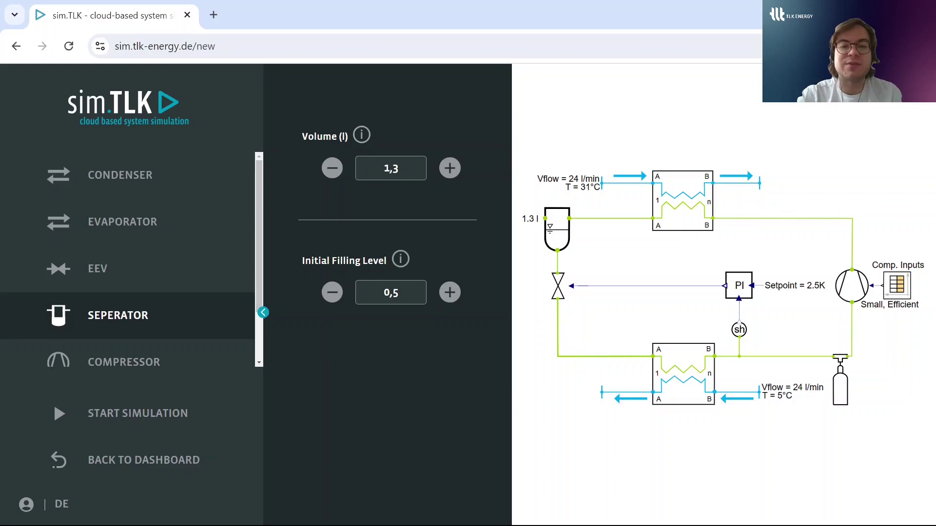
click(332, 168)
click(332, 168)
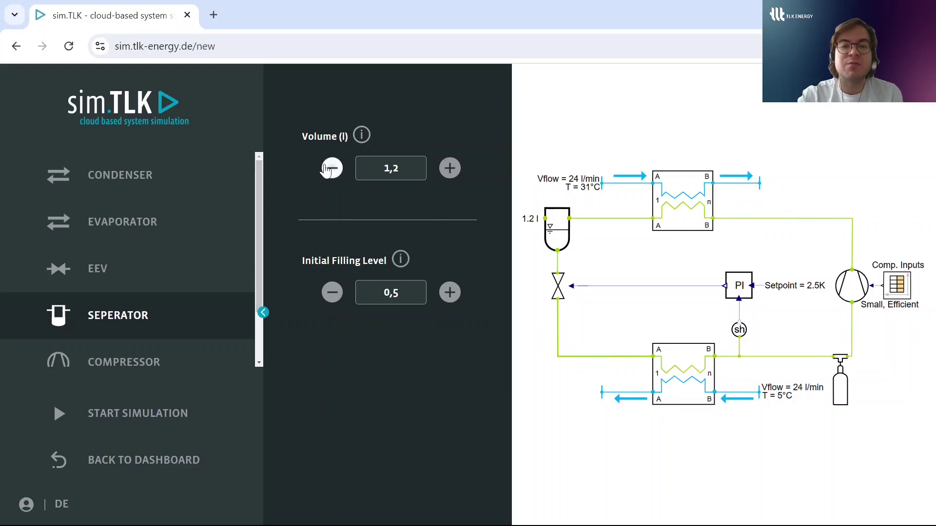
click(332, 168)
Choose the Large, Efficient compressor model and display its advanced parameters.
click(167, 360)
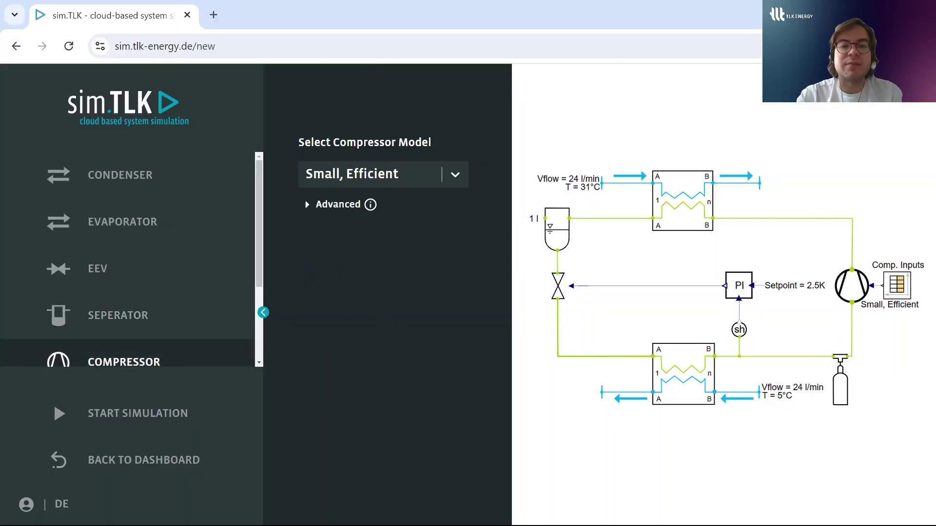
click(455, 174)
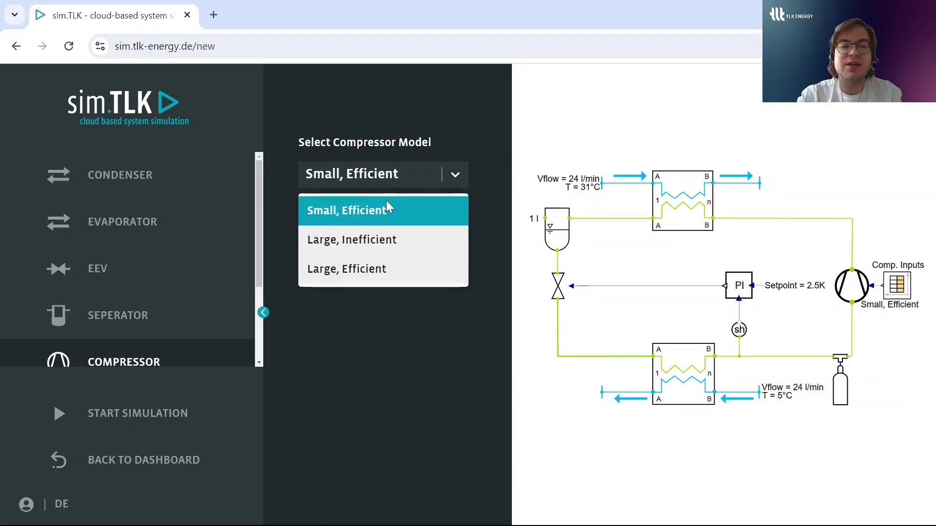
click(365, 274)
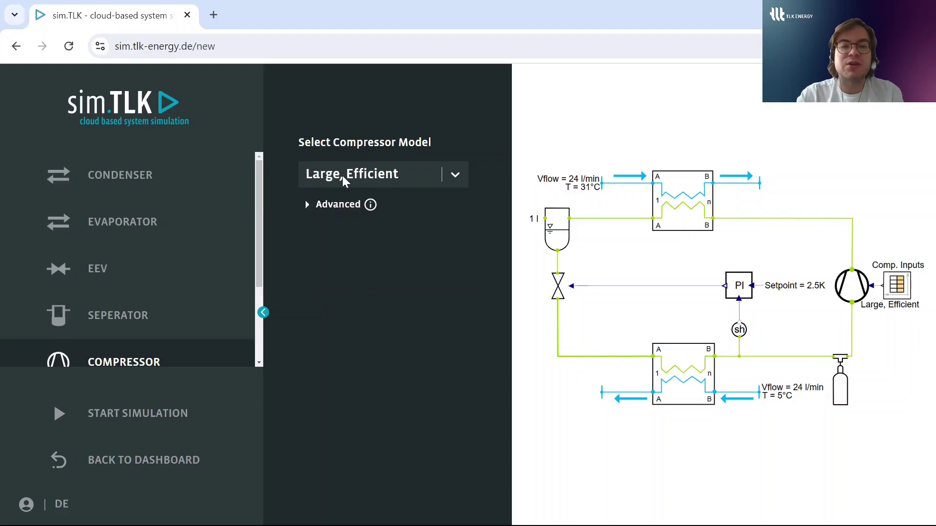
click(306, 204)
scroll(423, 277, down, 1)
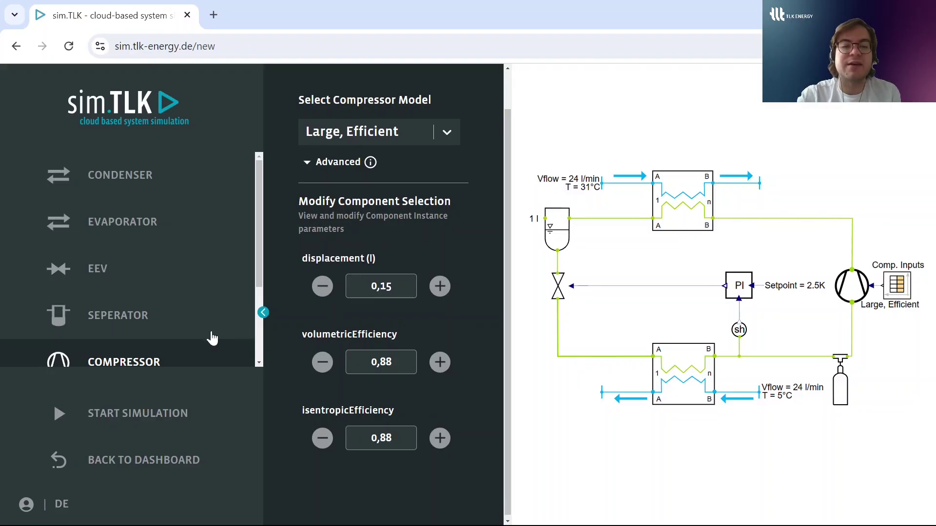
Set the step time of the compressor speed step function to 50 s.
click(168, 341)
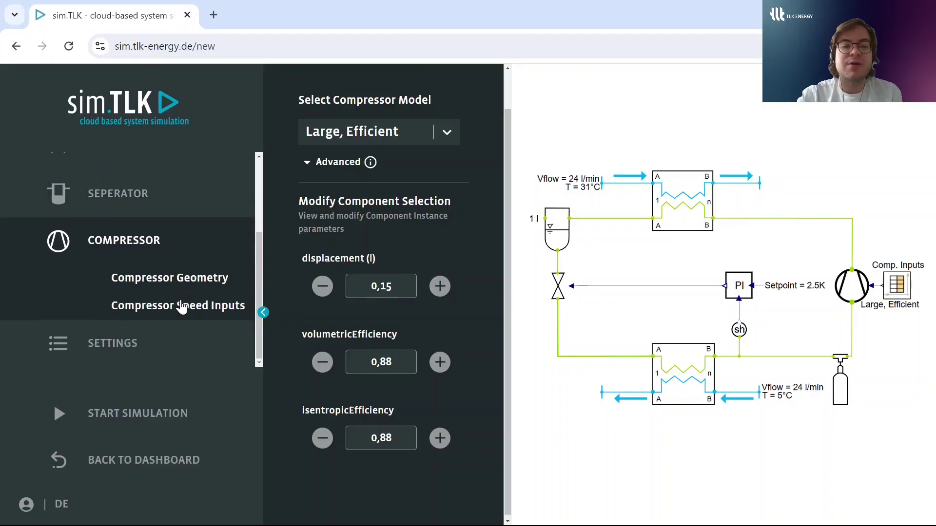
click(184, 306)
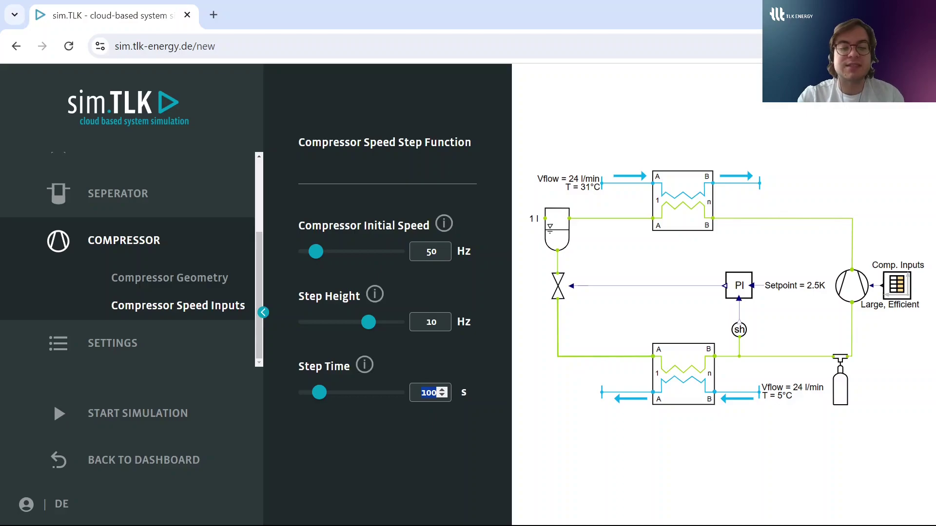
text(50)
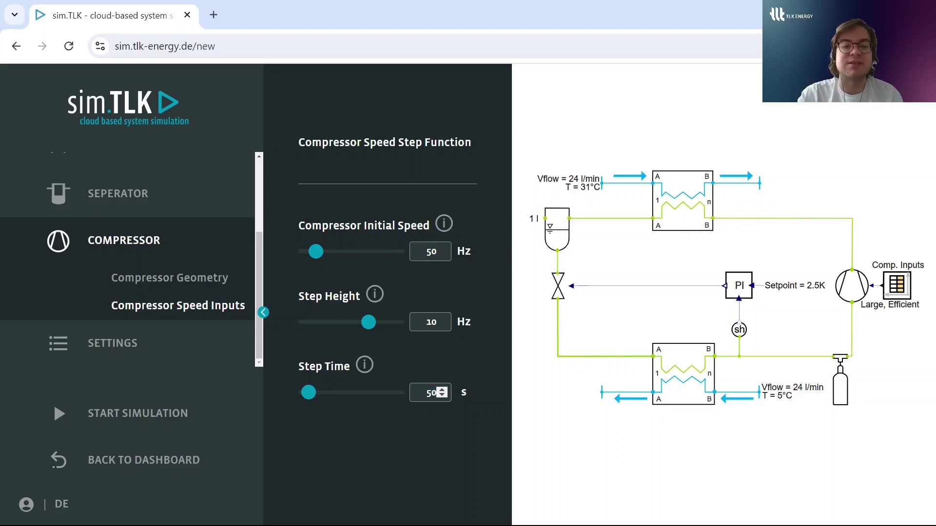
Set the simulation's stop time to 150 s.
click(146, 349)
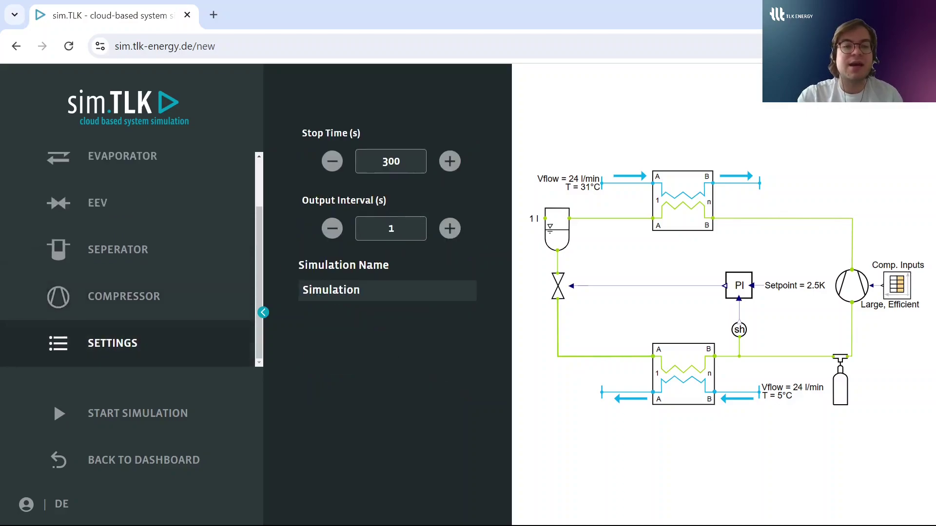
click(386, 162)
text(150)
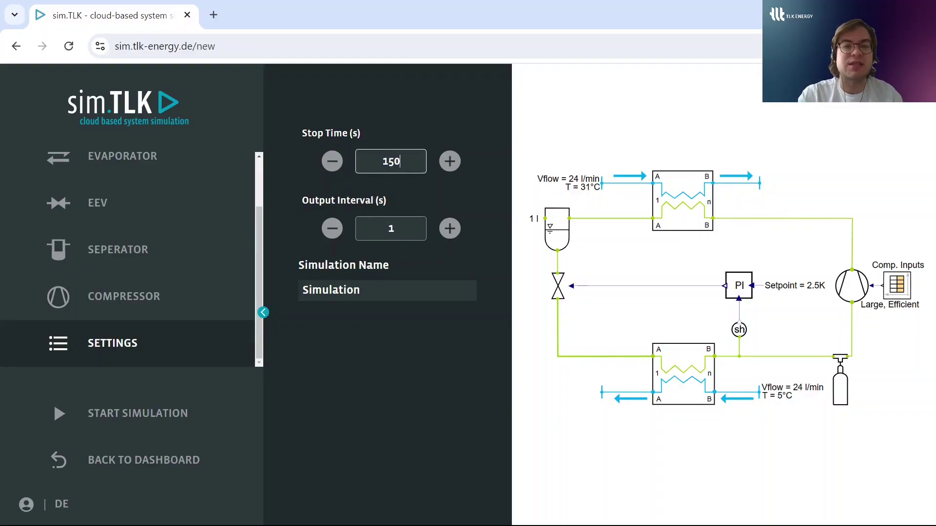
Name the simulation Large Compressor and start it.
click(383, 288)
key(BackSpace)
text(Lar)
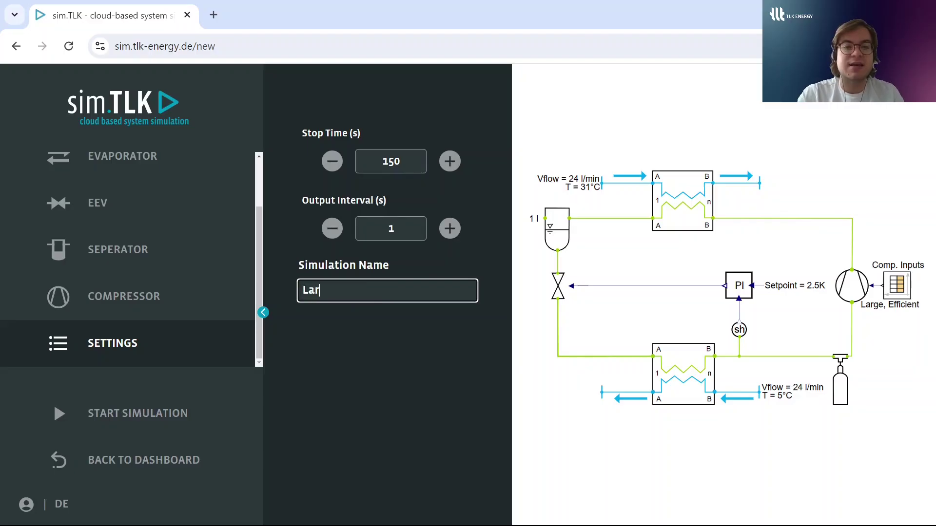
text(ge Compressor)
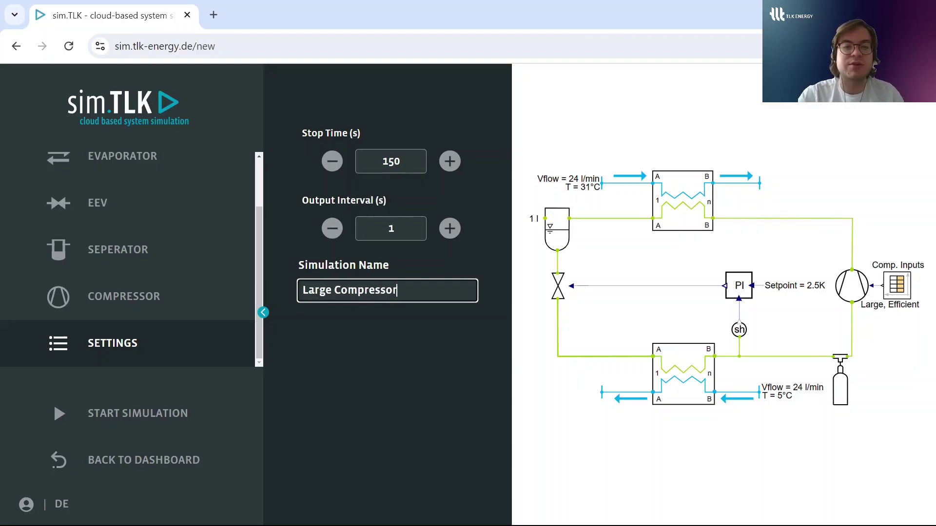
click(84, 418)
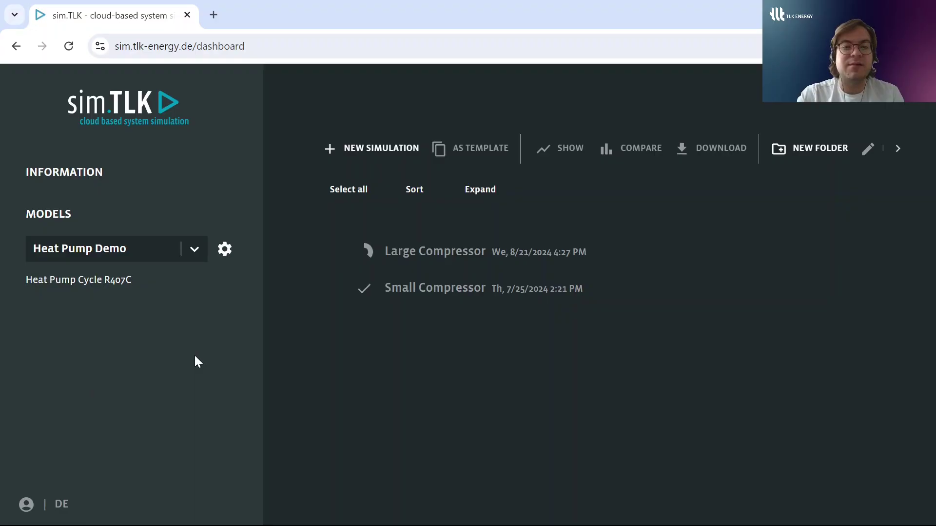
Show the Large Compressor results and inspect the cycle at several moments along the COP curve.
click(335, 253)
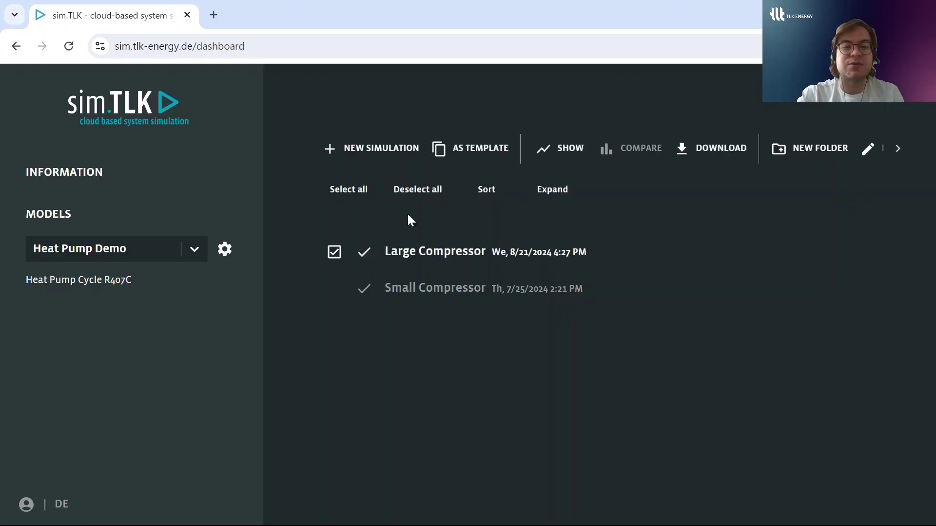
click(551, 149)
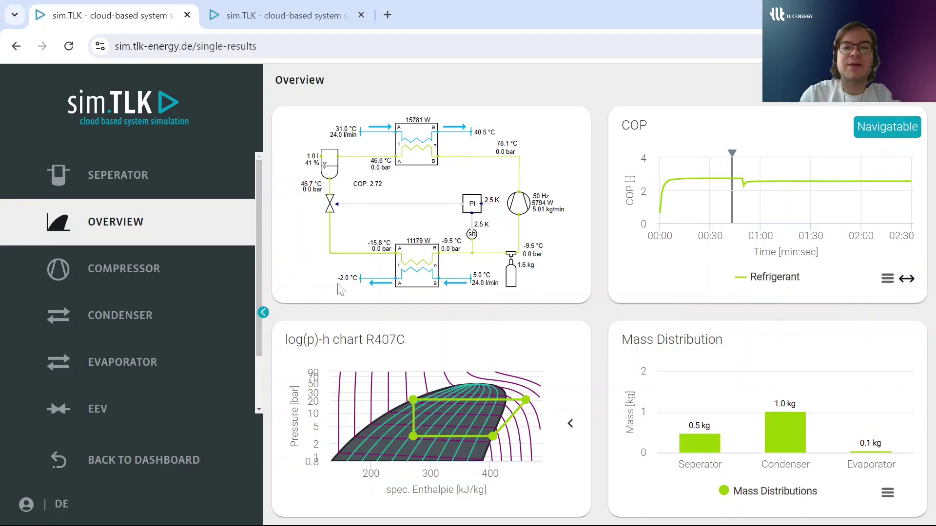
click(693, 181)
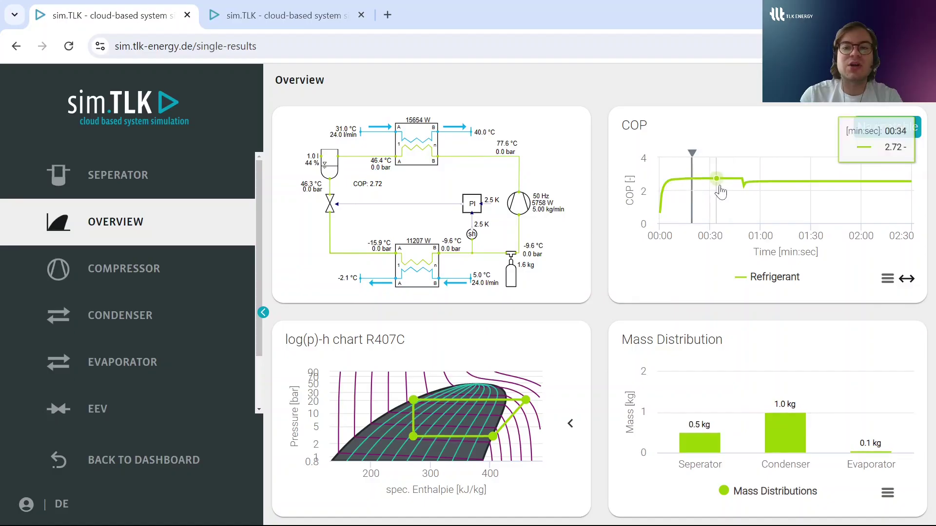
click(785, 184)
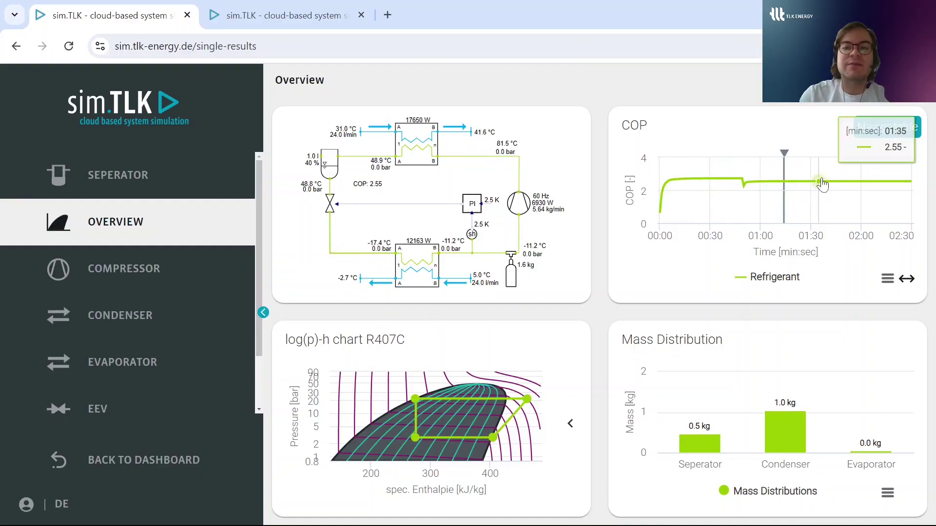
click(823, 183)
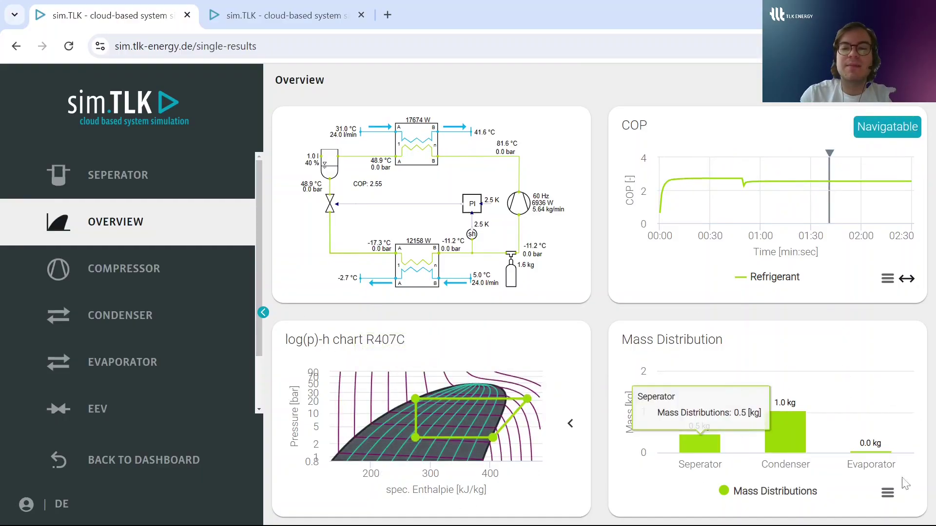
Zoom in on the compressor's mass flow rate around 00:50, and view the condenser and evaporator results.
click(151, 266)
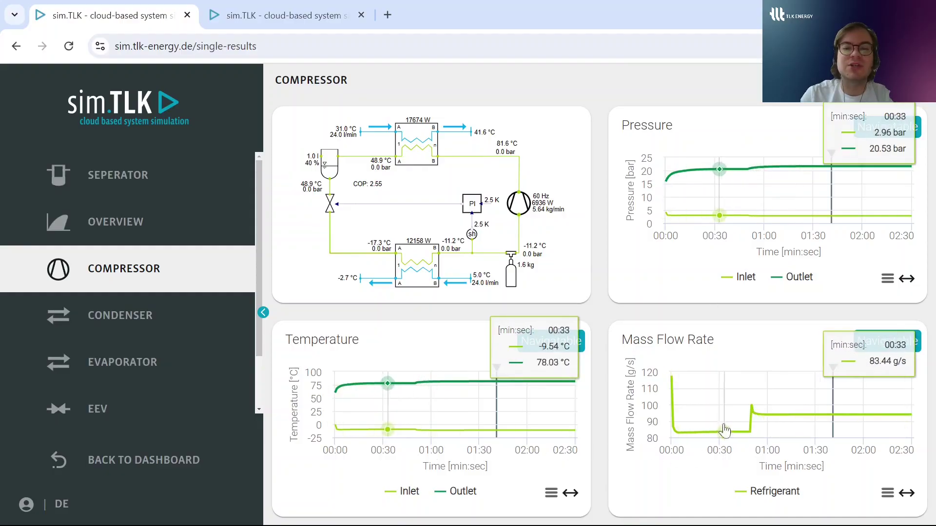
drag(740, 413, 766, 418)
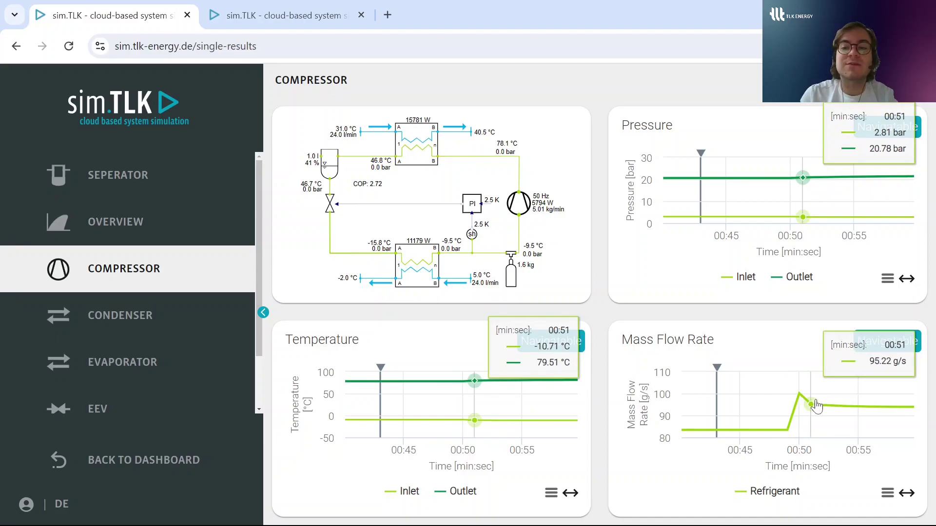
click(164, 316)
click(172, 364)
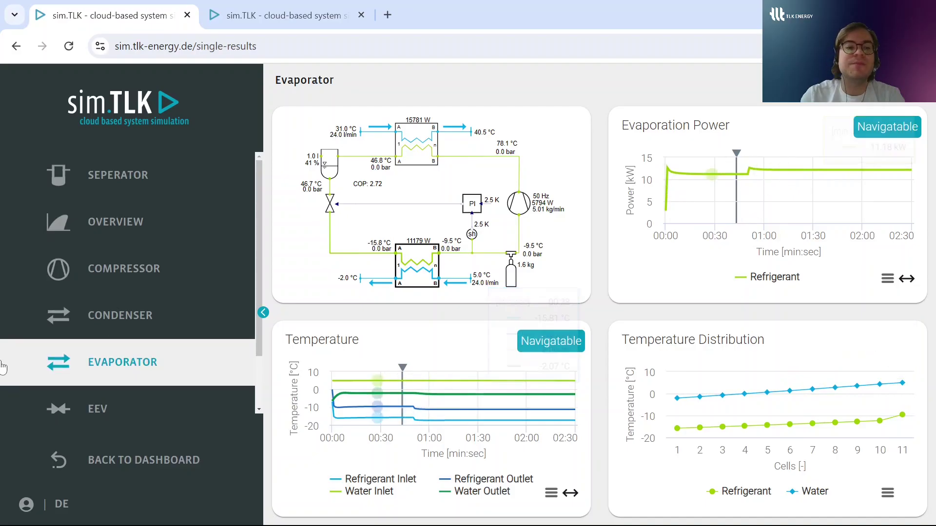
Examine the EEV results, zooming the superheating temperature chart in on the period around 00:50.
click(138, 405)
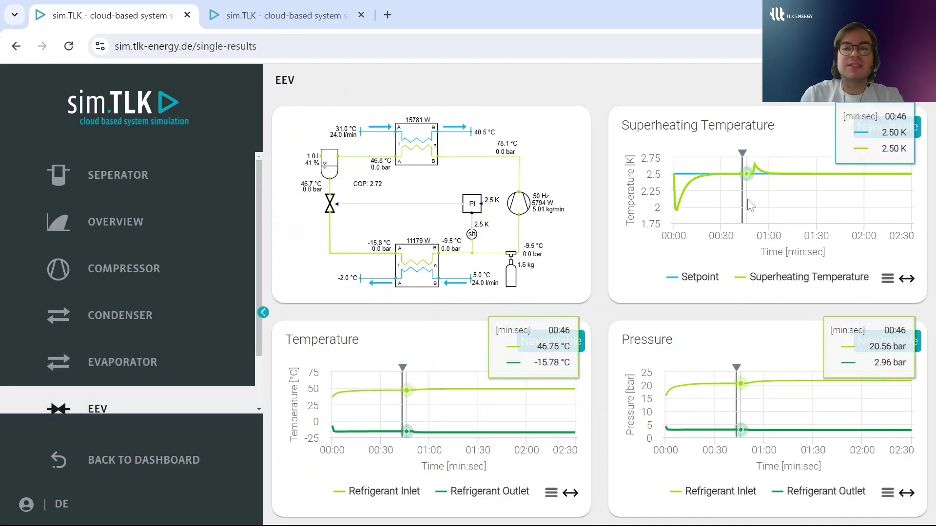
drag(747, 200, 777, 186)
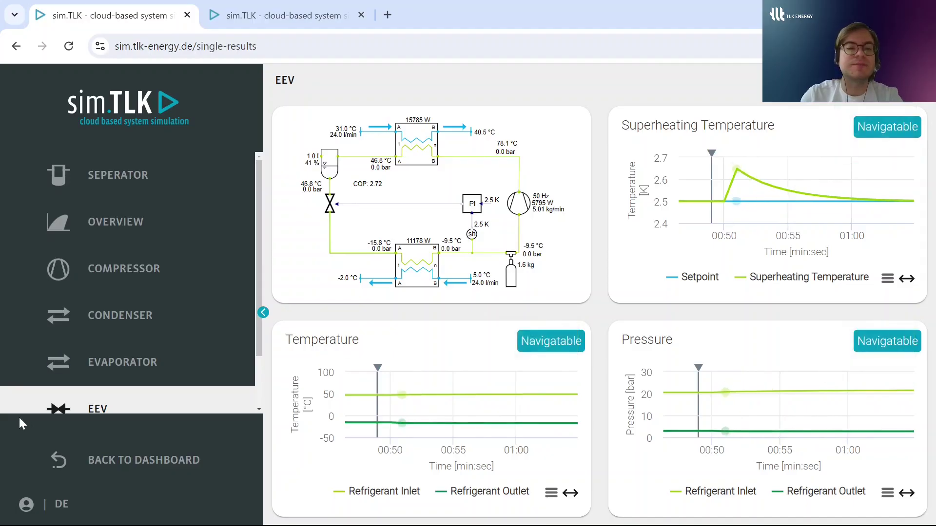
scroll(103, 356, down, 2)
scroll(181, 305, up, 2)
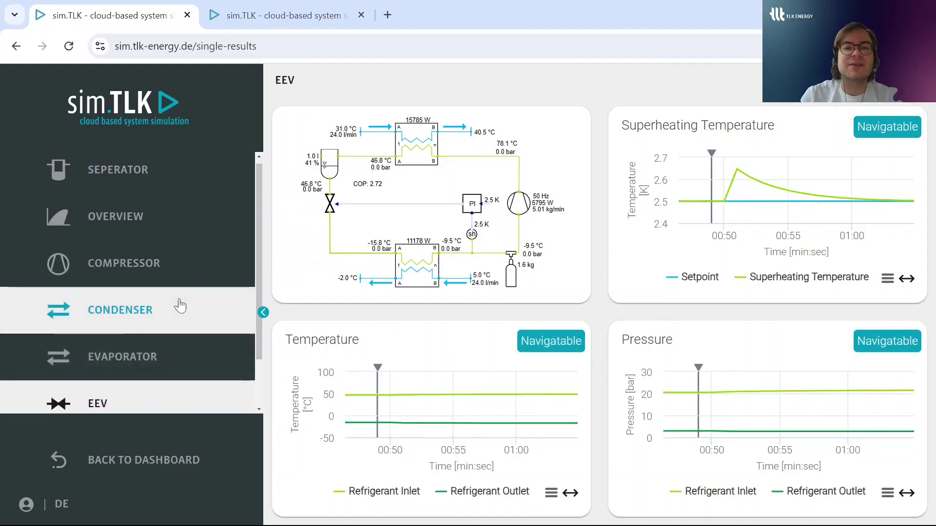
scroll(181, 306, down, 1)
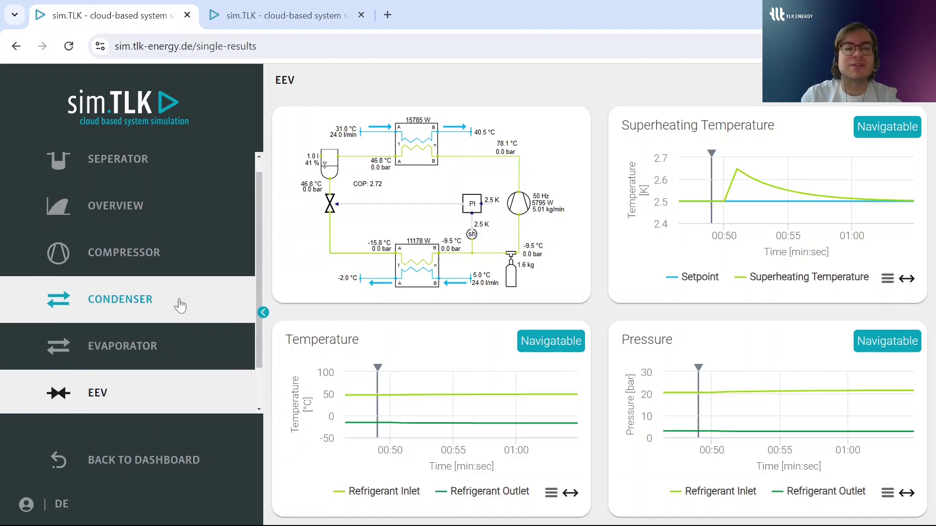
scroll(181, 306, down, 1)
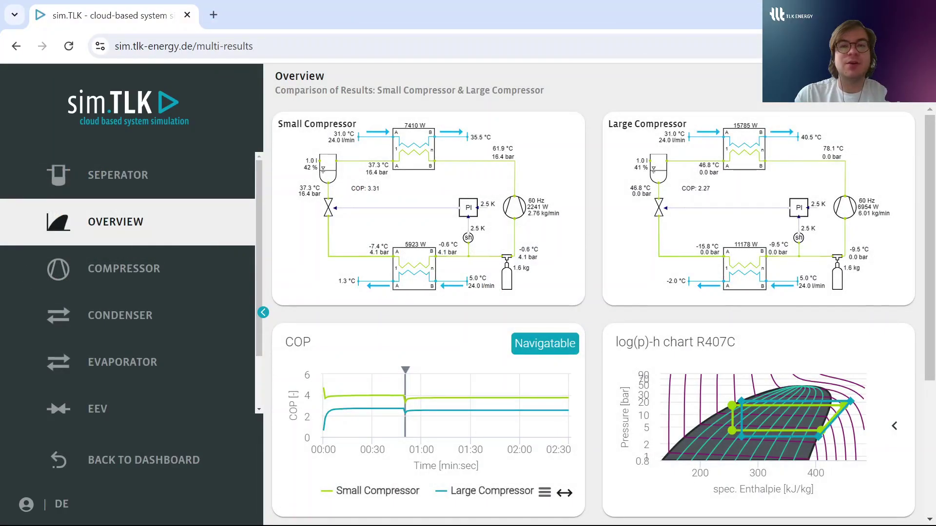
Compare the COP curves of the small and large compressor simulations in the results overview.
scroll(603, 275, down, 15)
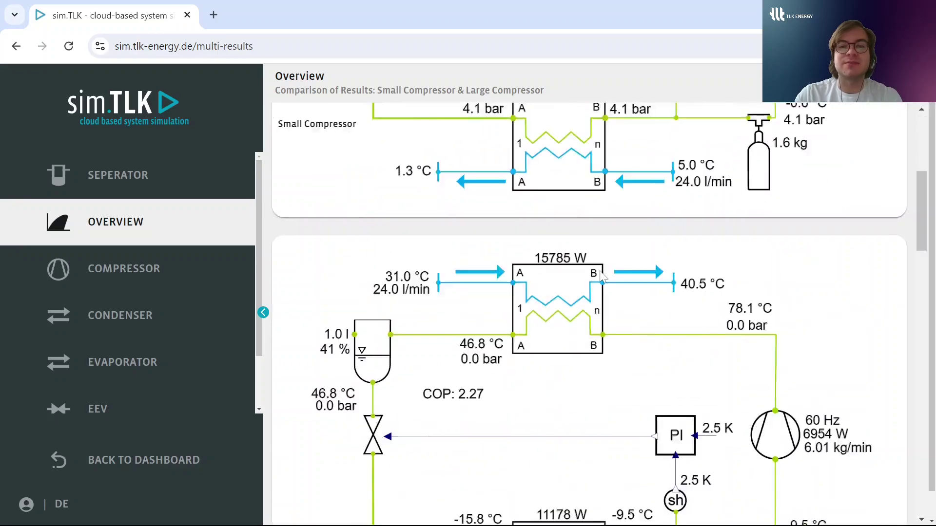
scroll(603, 277, up, 8)
scroll(603, 275, down, 2)
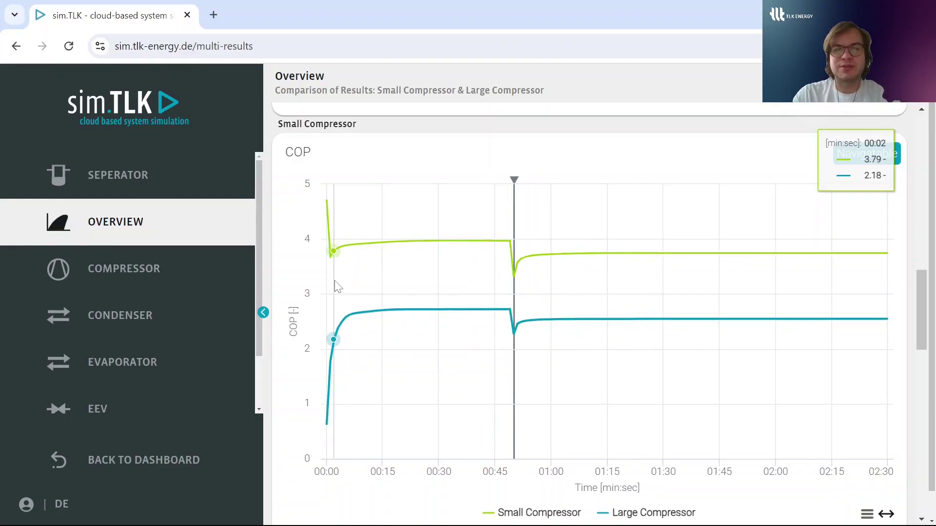
Compare the condenser heating power curves of the small and large compressor simulations.
click(146, 314)
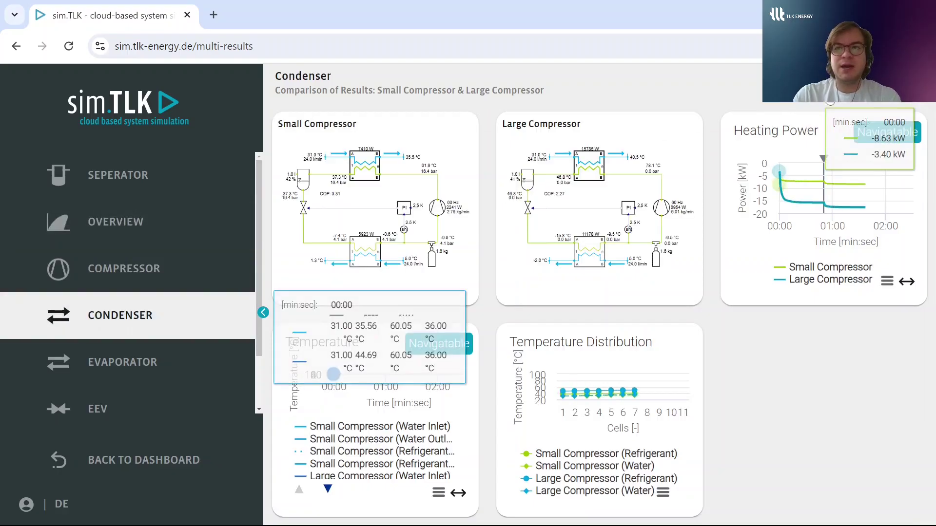
scroll(555, 246, down, 15)
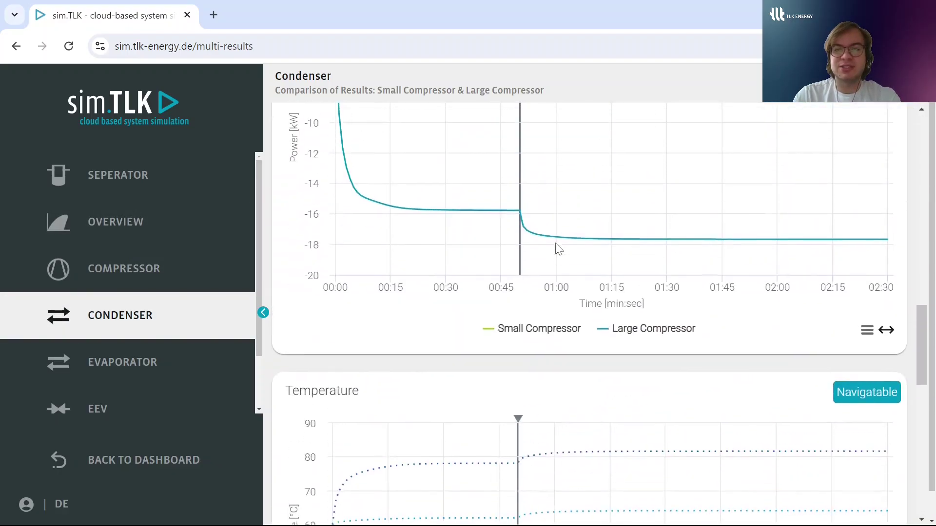
scroll(559, 248, up, 3)
scroll(555, 248, up, 2)
scroll(556, 250, down, 2)
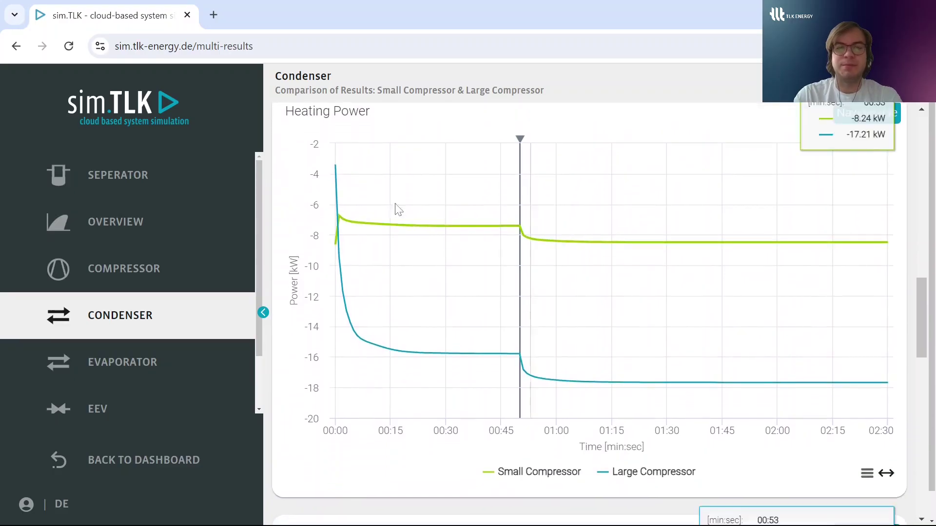